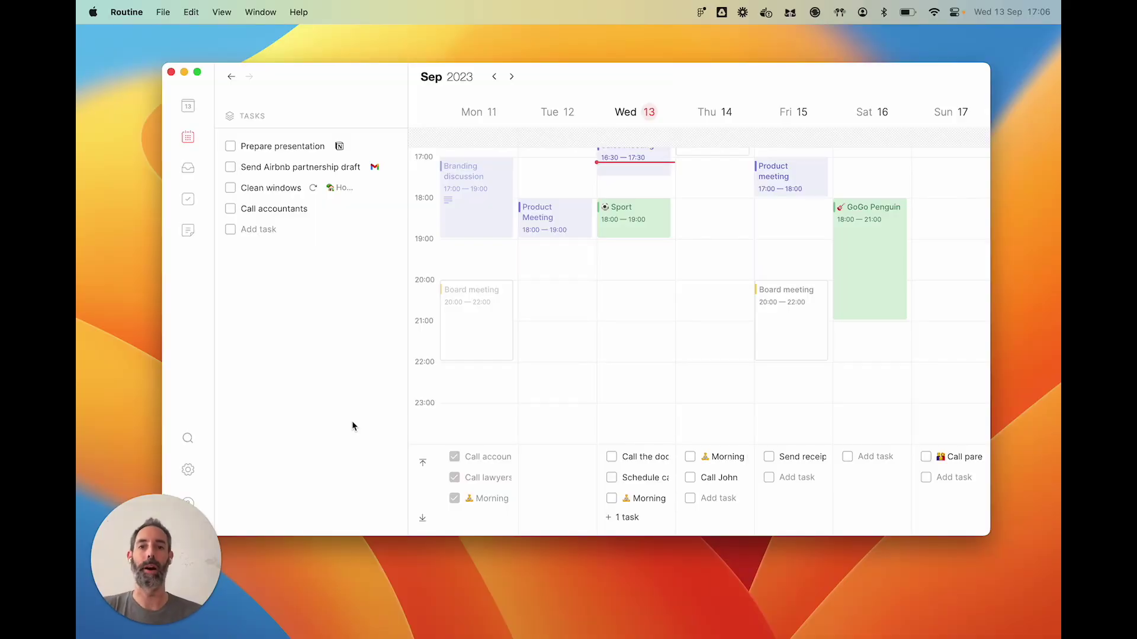
# Inspect the Marketing Sync, Weekly 1:1 and Wednesday Lunch event details.
pyautogui.scroll(3, 762, 350)
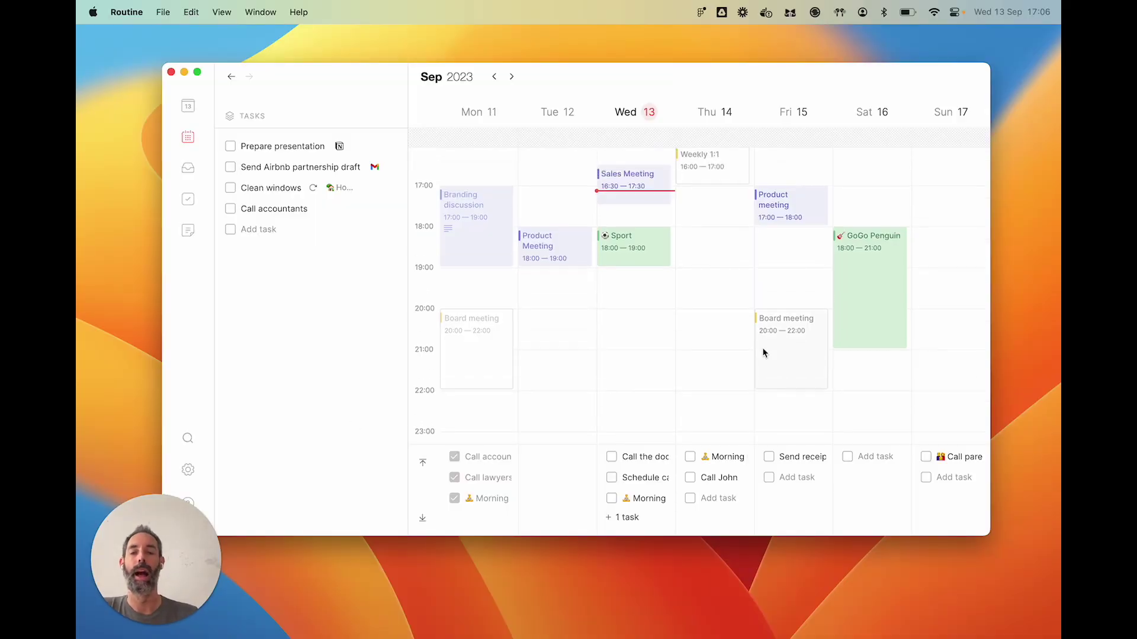
pyautogui.scroll(4, 672, 296)
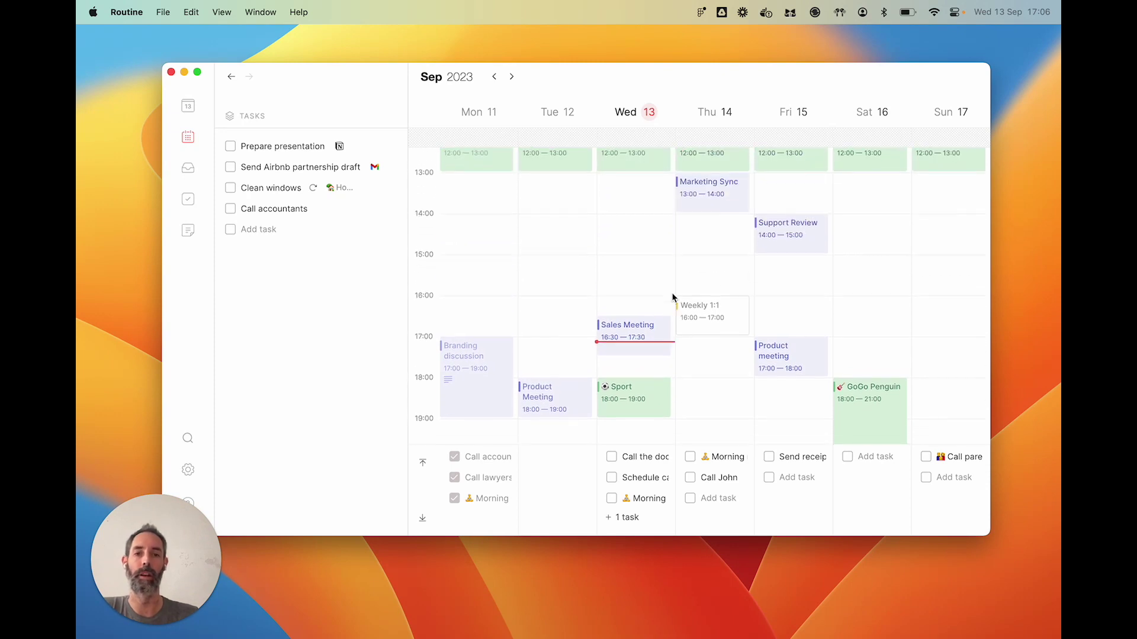
pyautogui.click(707, 220)
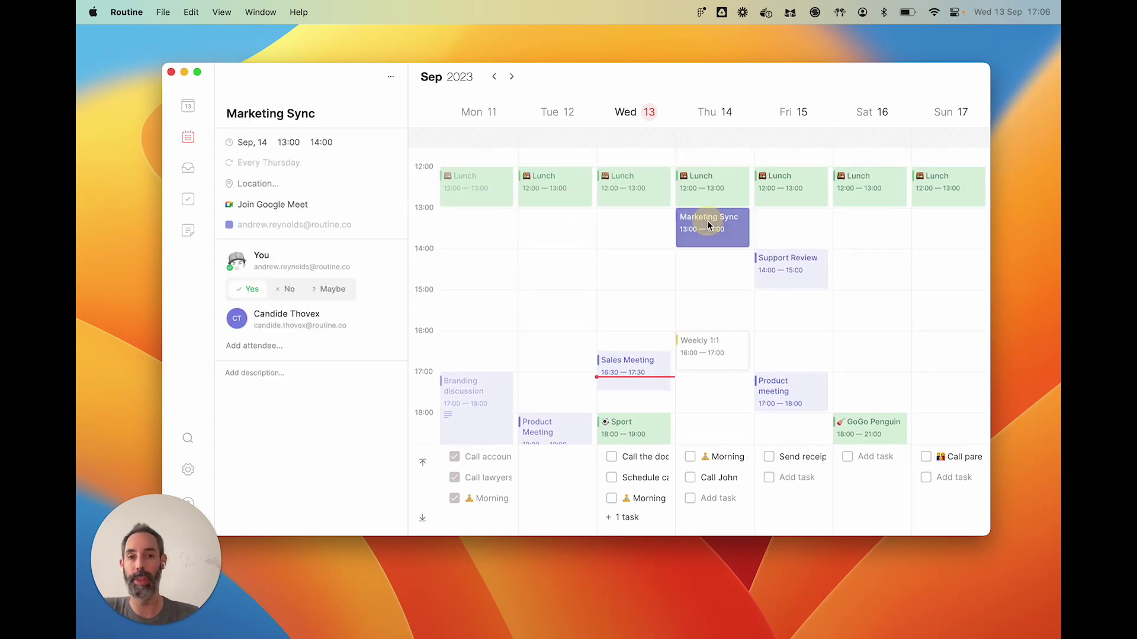
pyautogui.click(701, 351)
pyautogui.click(631, 193)
pyautogui.scroll(-2, 681, 342)
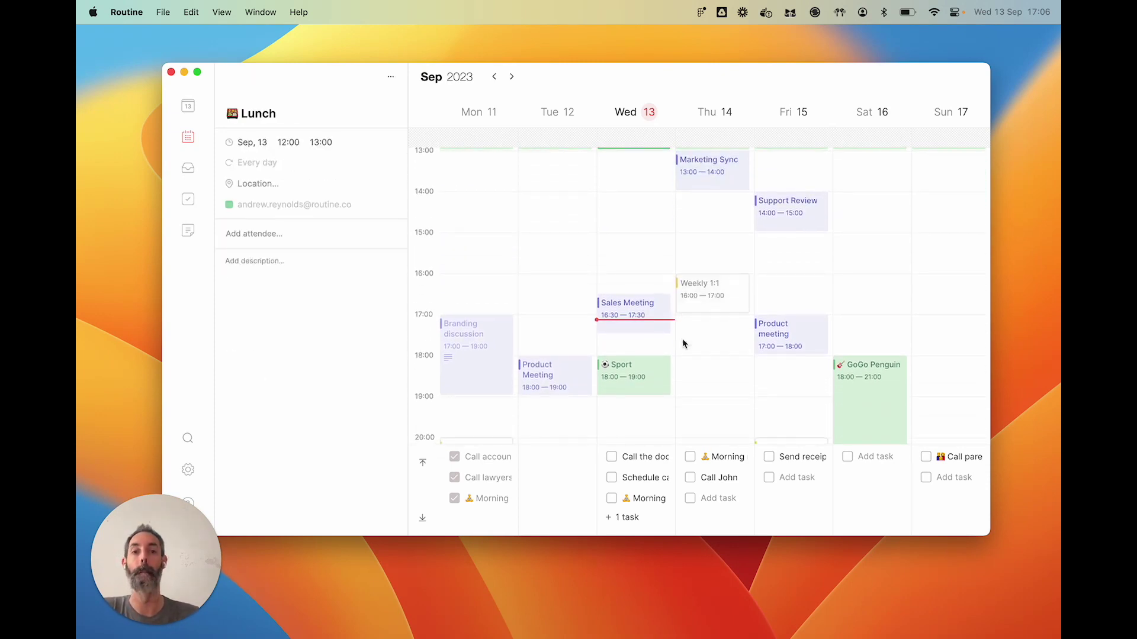
pyautogui.click(680, 340)
pyautogui.scroll(-1, 612, 235)
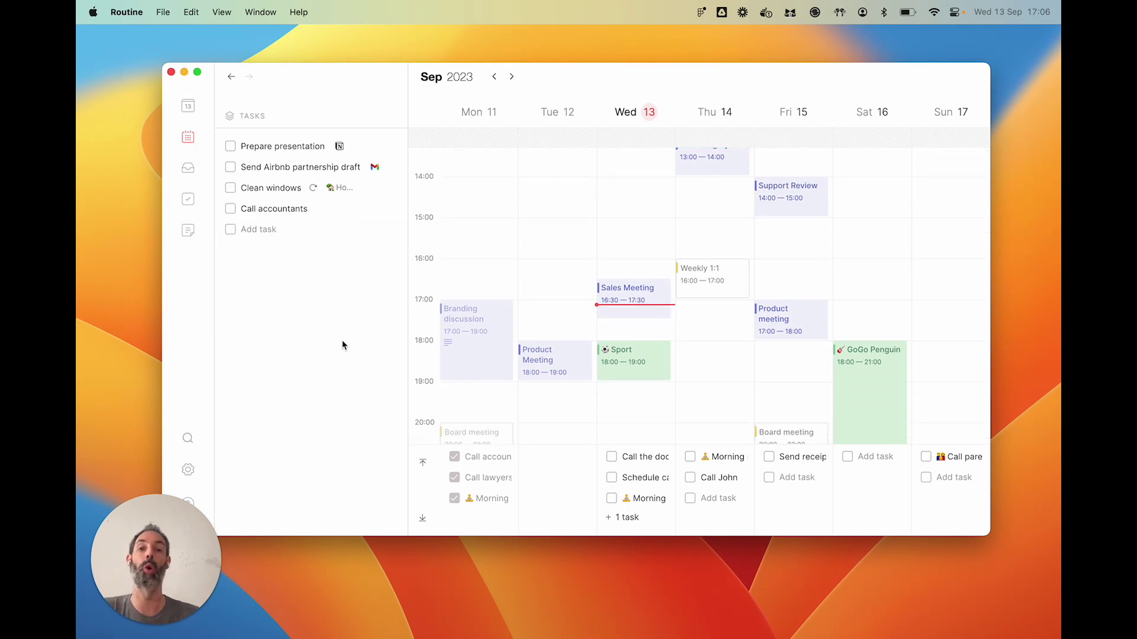
# Visit settings and the inbox, and collapse the daily task rows into counts.
pyautogui.click(189, 471)
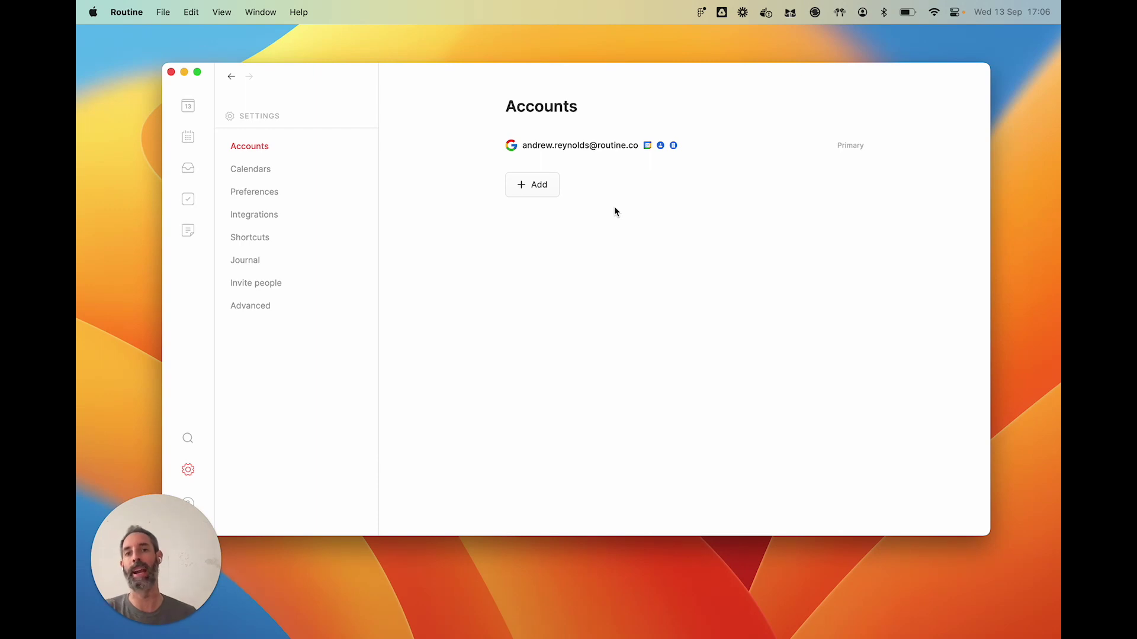
pyautogui.click(189, 138)
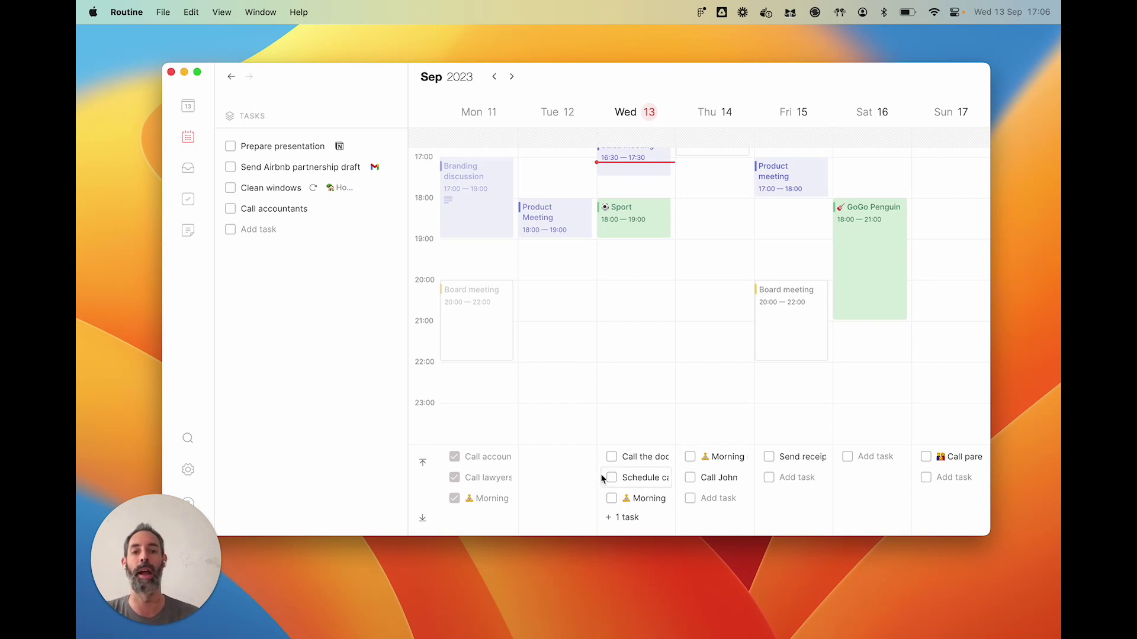
pyautogui.click(420, 520)
pyautogui.press('super+3')
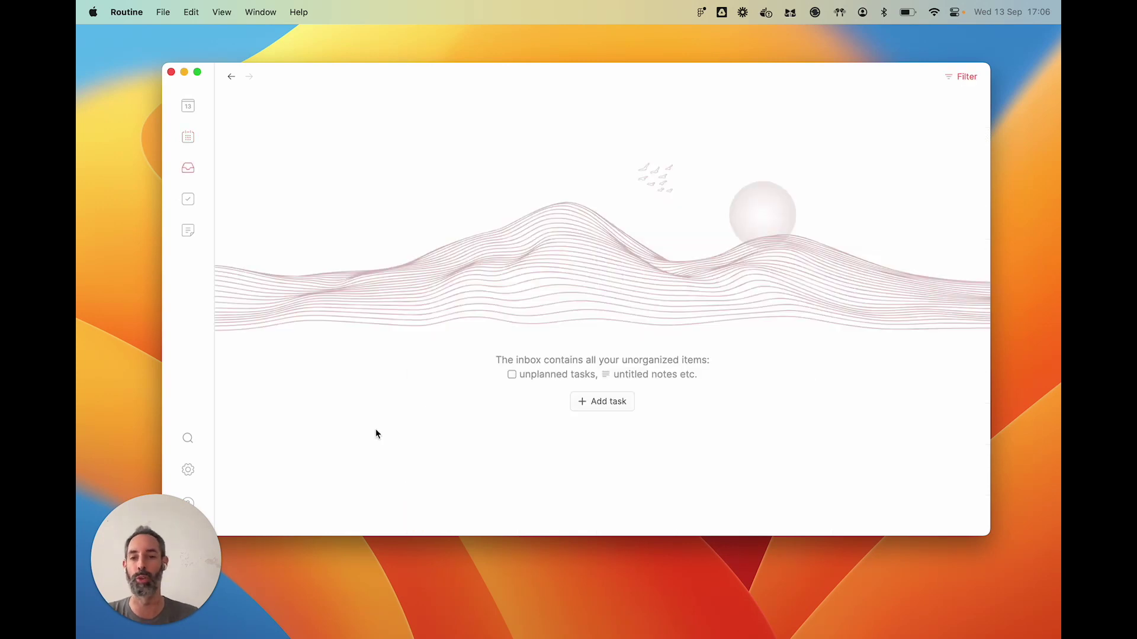
pyautogui.press('super+2')
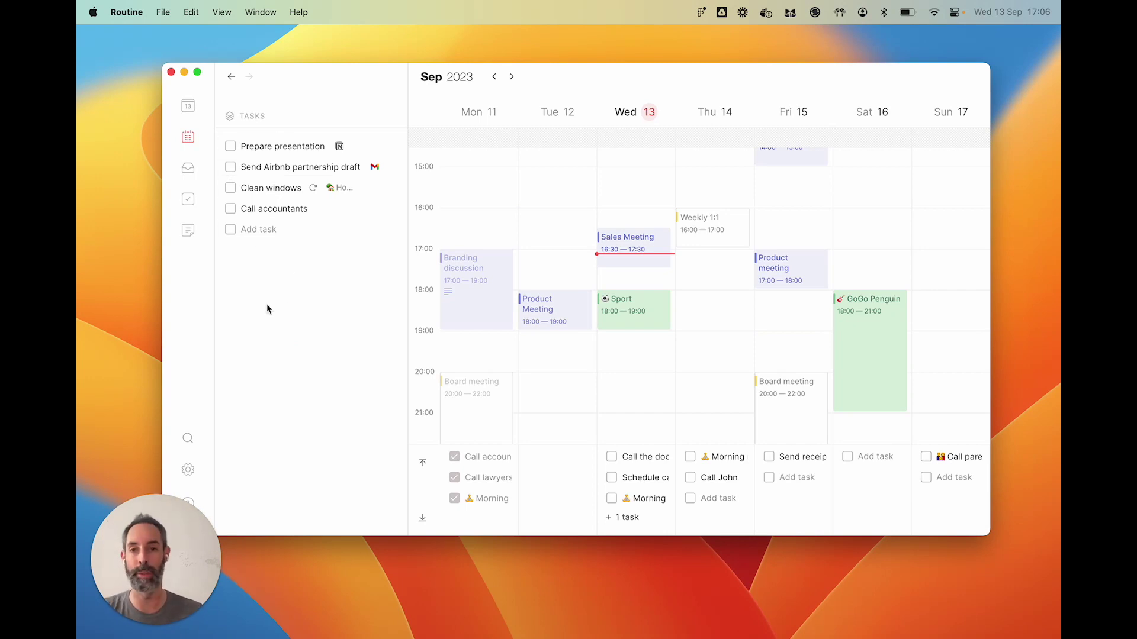
# Quick-capture a test task 'woeijfwioejf', postpone it to this week, then delete it.
pyautogui.hotkey('ctrl', 'space')
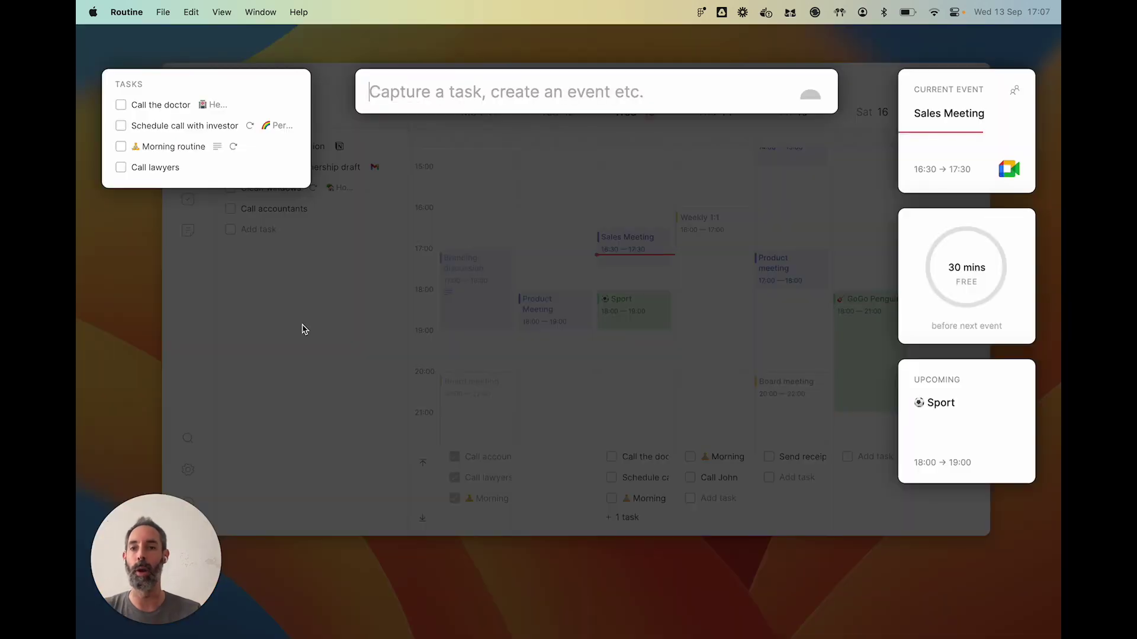
pyautogui.write('woeijfwioejf')
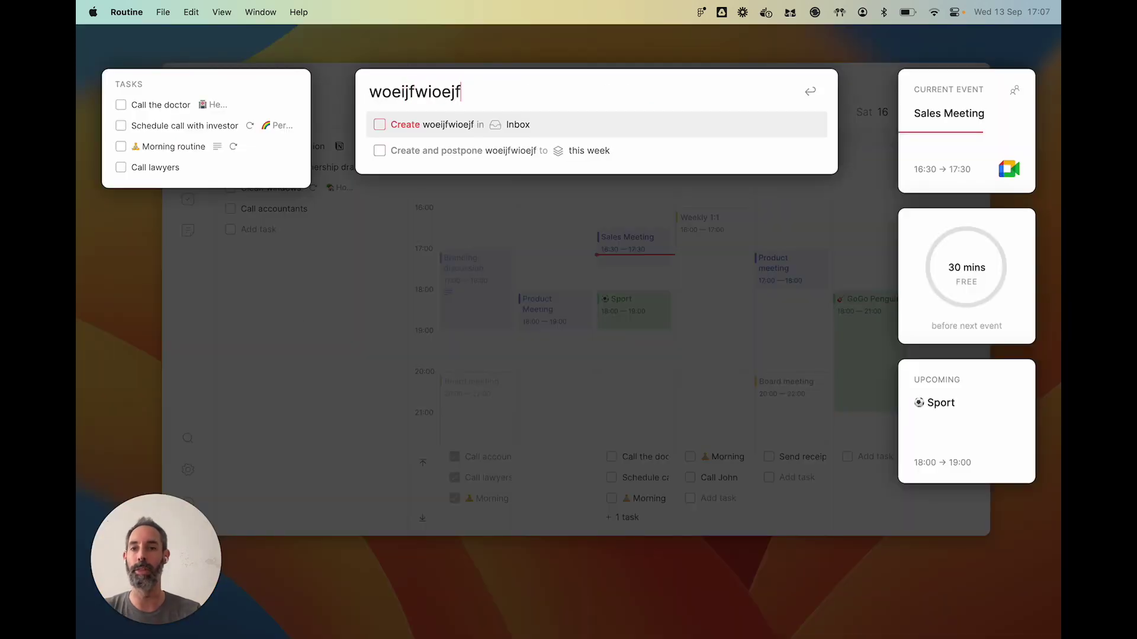
pyautogui.click(451, 152)
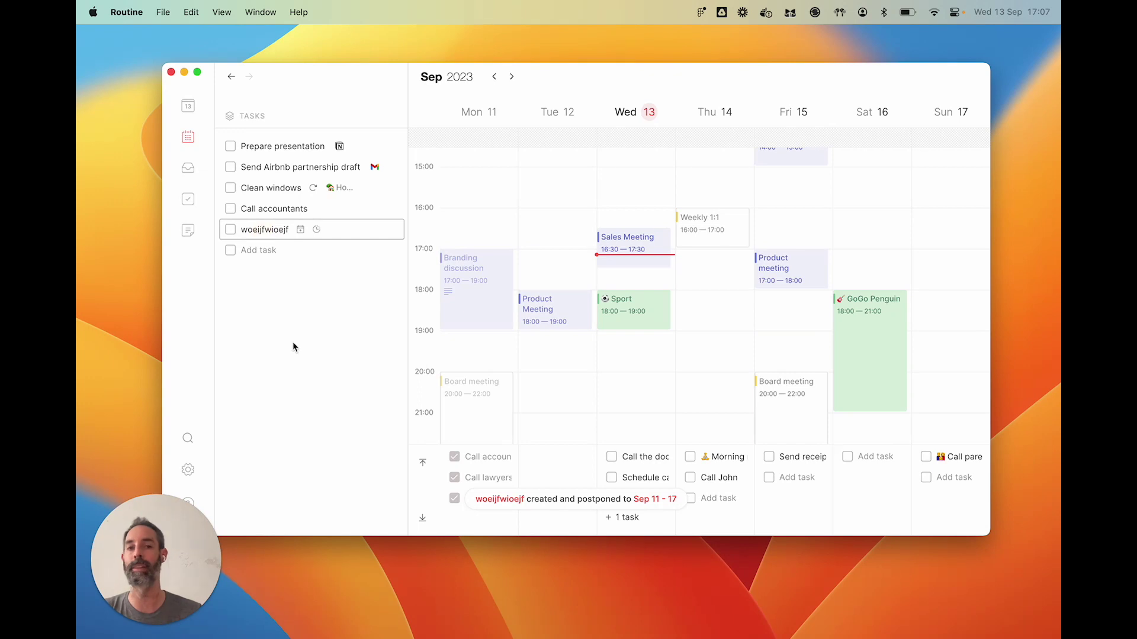
pyautogui.press('super+BackSpace')
pyautogui.click(307, 335)
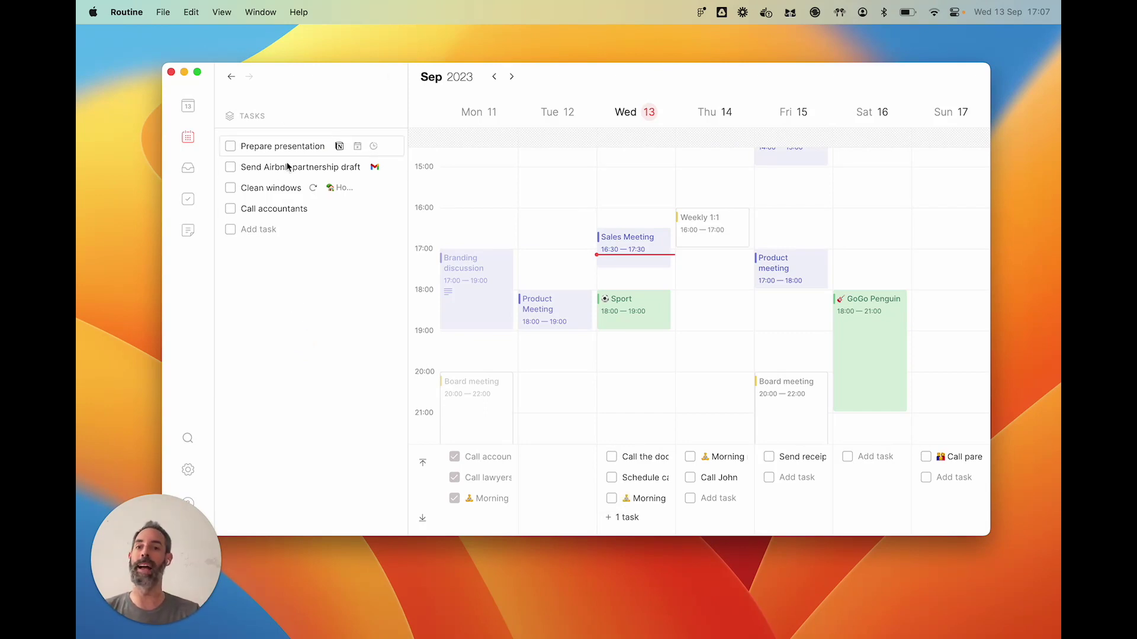
# Block out a test event on Wednesday evening, then remove it.
pyautogui.moveTo(607, 350); pyautogui.dragTo(616, 435)
pyautogui.press('Escape')
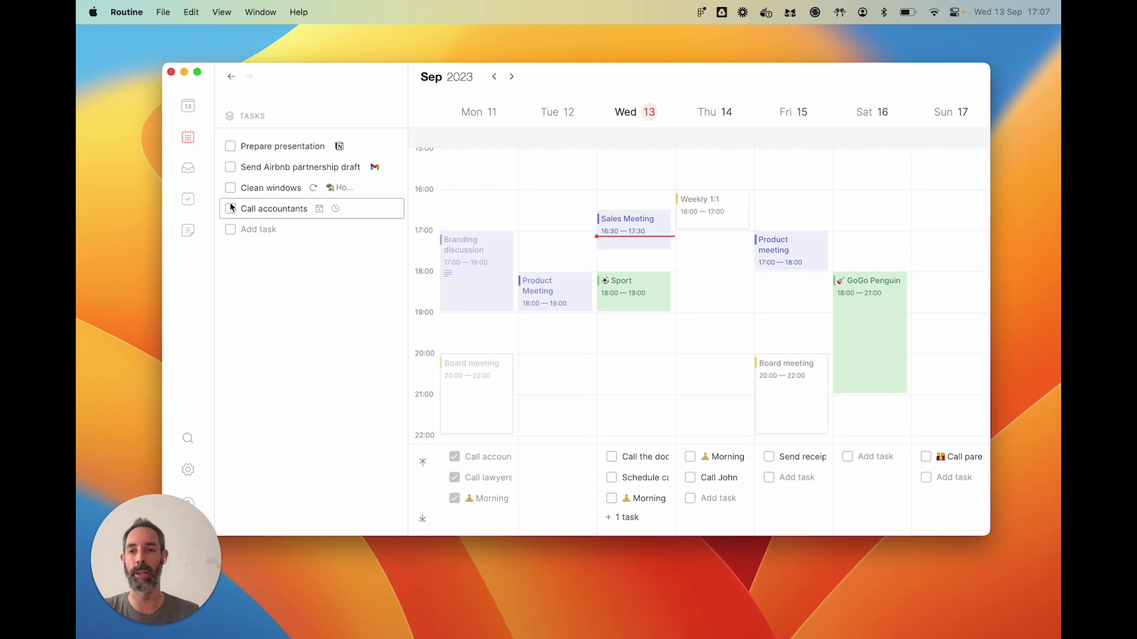
pyautogui.click(314, 336)
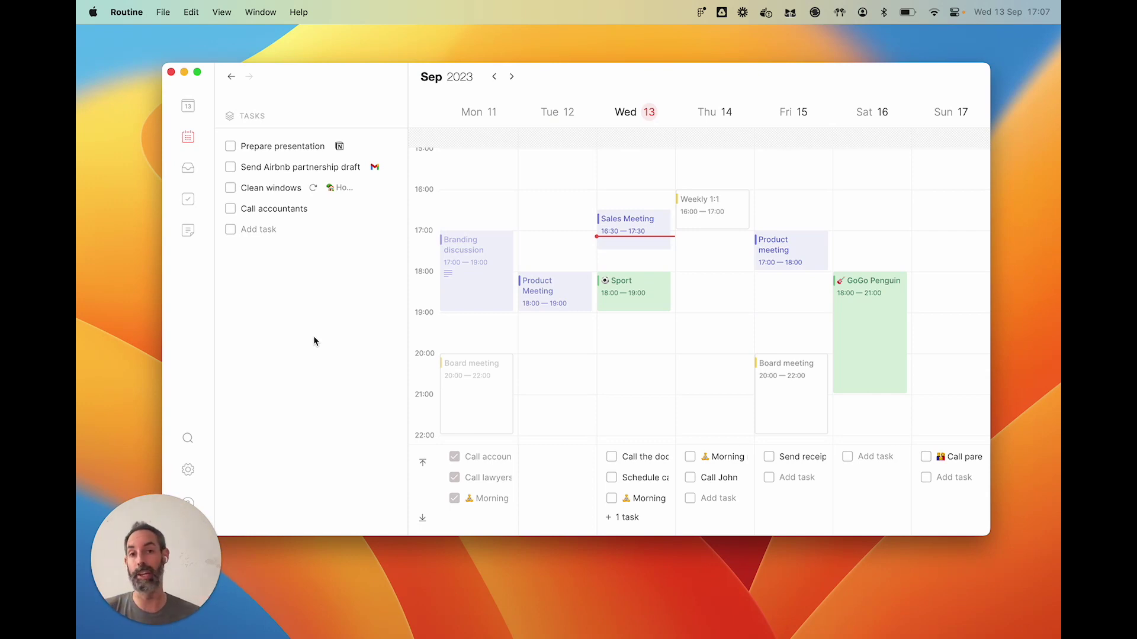
pyautogui.scroll(5, 495, 307)
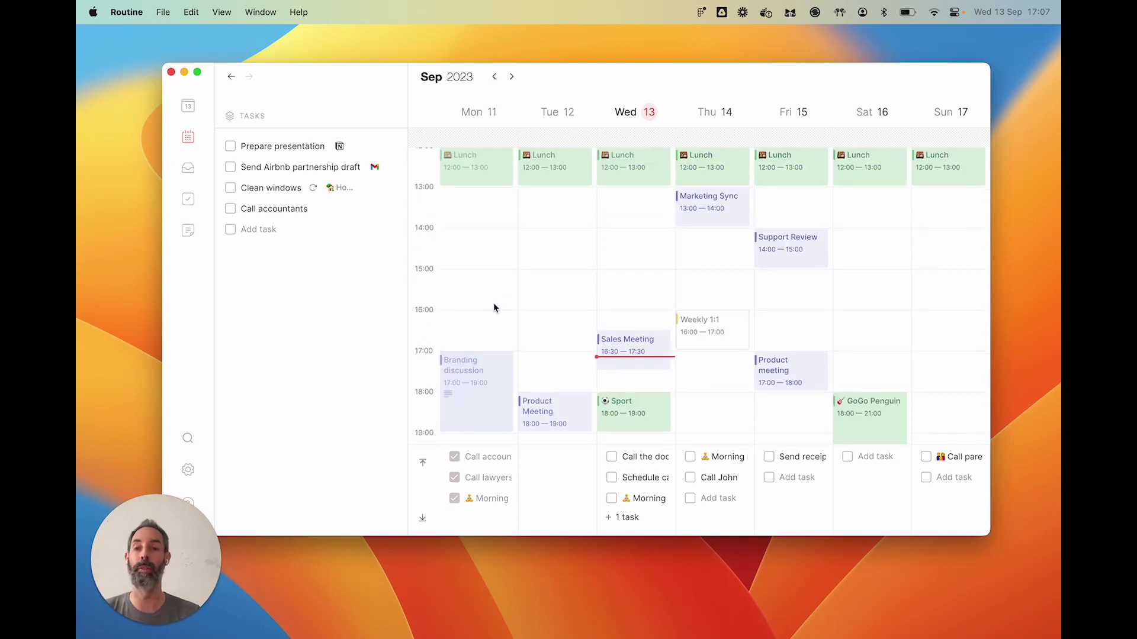
pyautogui.scroll(-3, 483, 223)
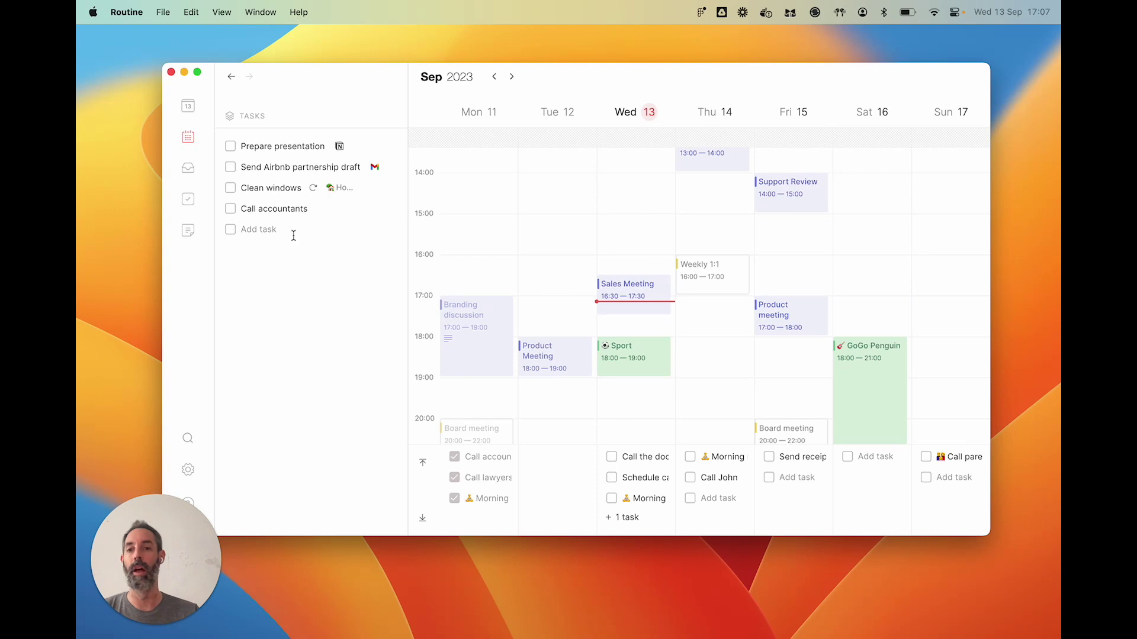
# Reschedule Call accountants with 'on mond', confirming Monday, Sep 18.
pyautogui.click(283, 211)
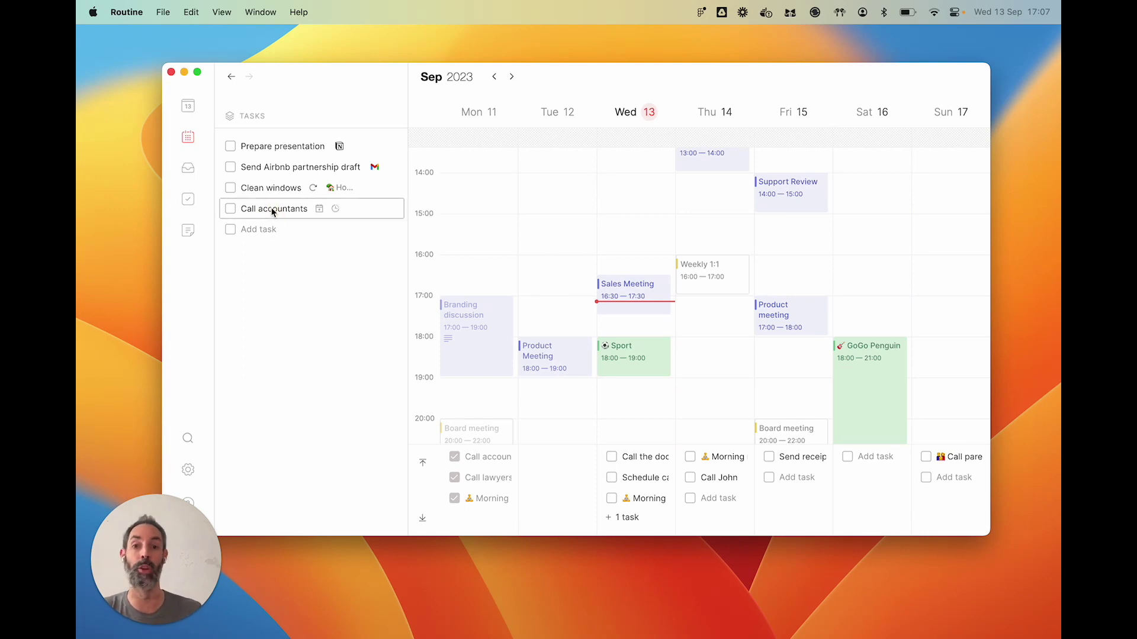
pyautogui.moveTo(264, 212); pyautogui.dragTo(293, 229)
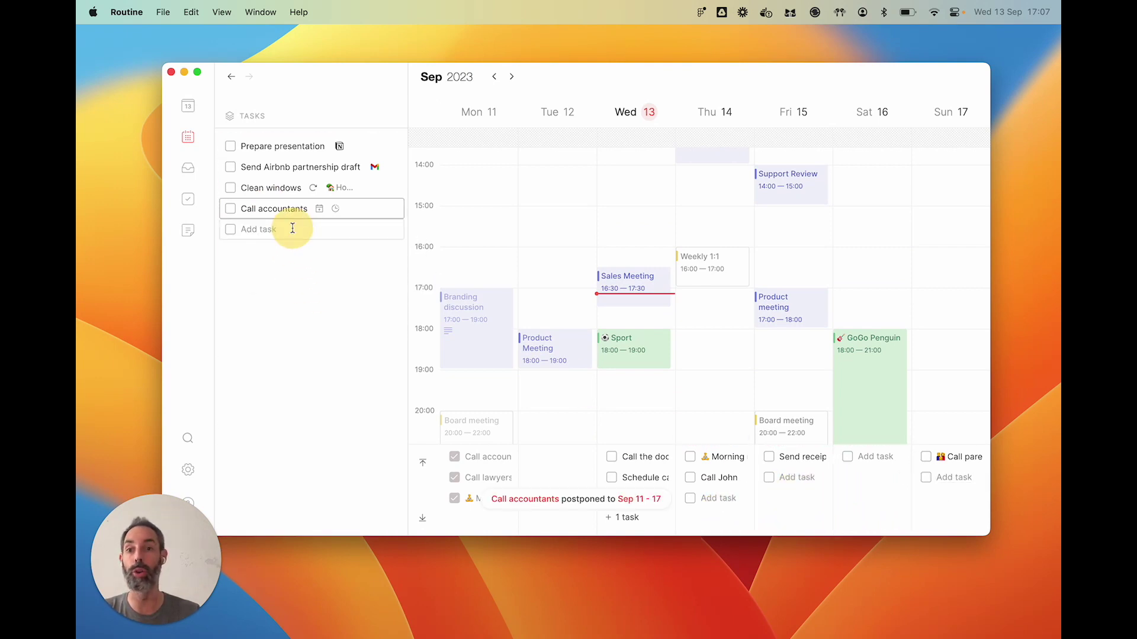
pyautogui.click(319, 209)
pyautogui.write('on mond')
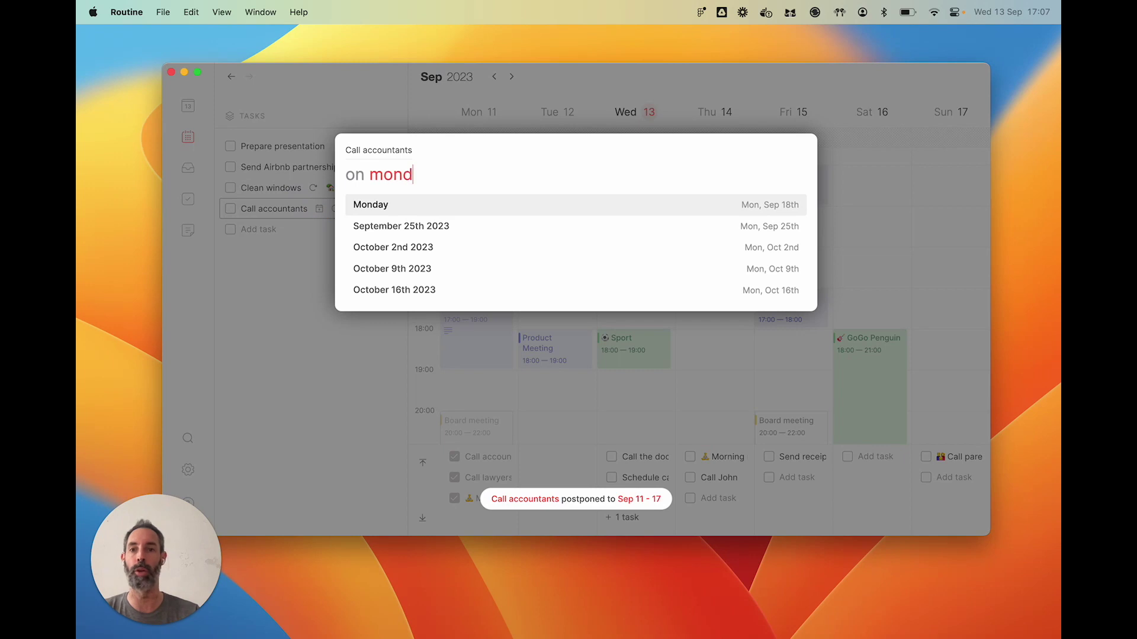
pyautogui.press('Return')
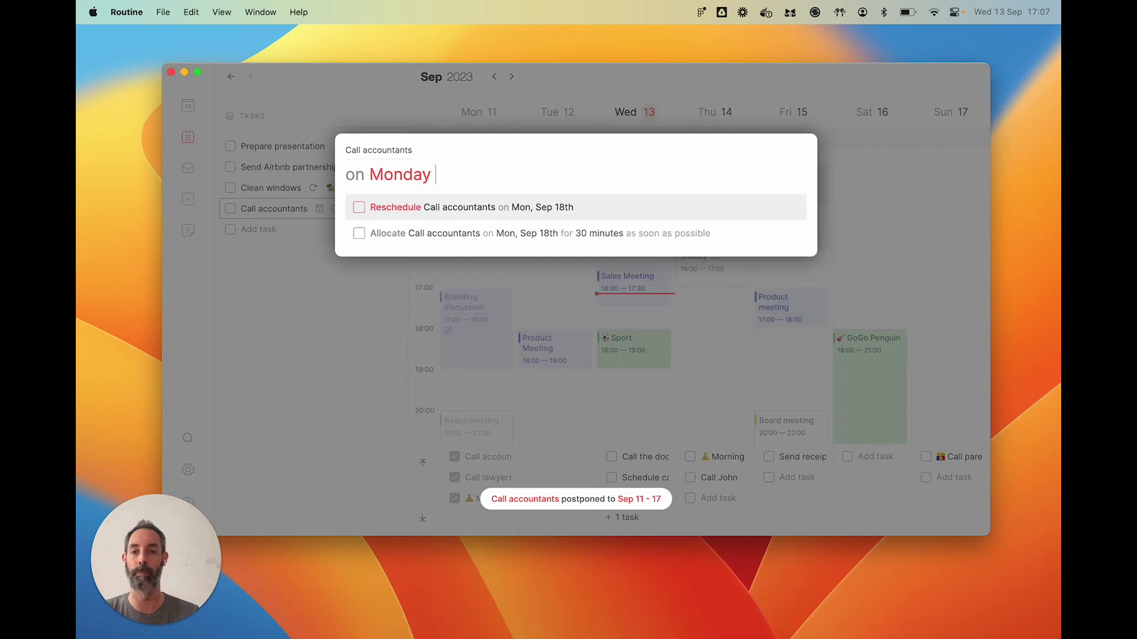
pyautogui.press('Return')
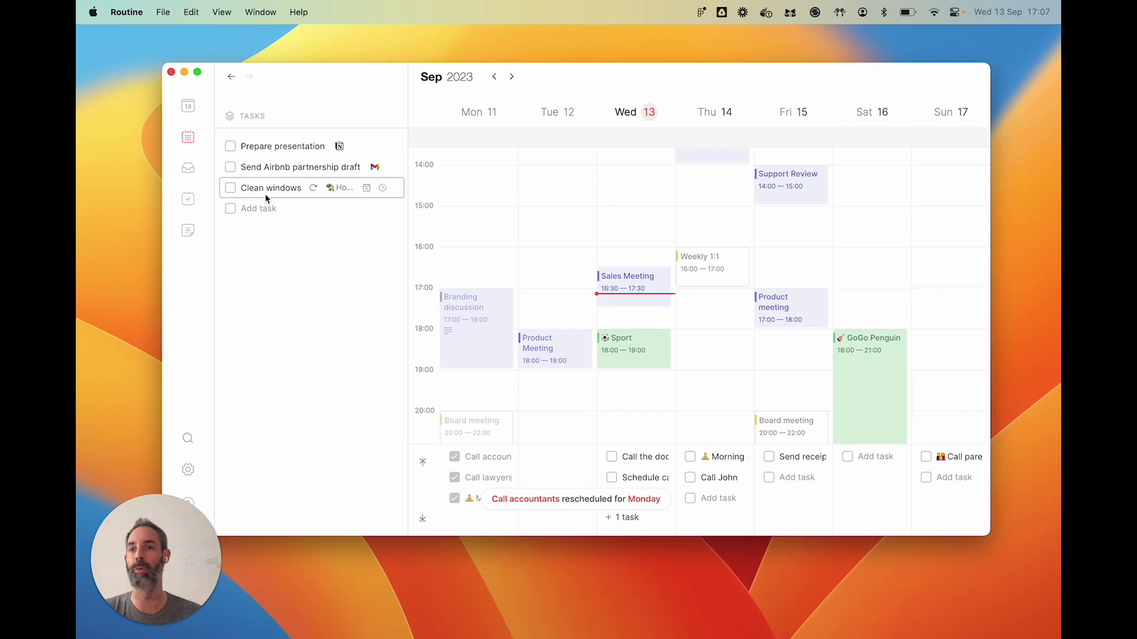
# Postpone Clean windows by 2 weeks, to Sep 25 – Oct 1.
pyautogui.click(384, 188)
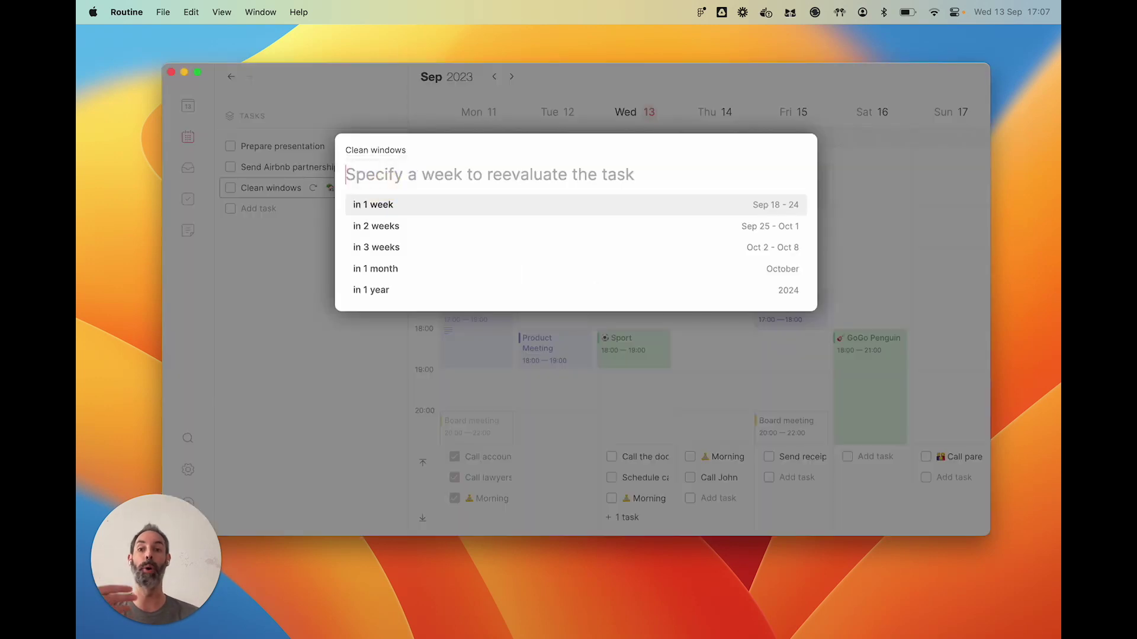
pyautogui.press('Down')
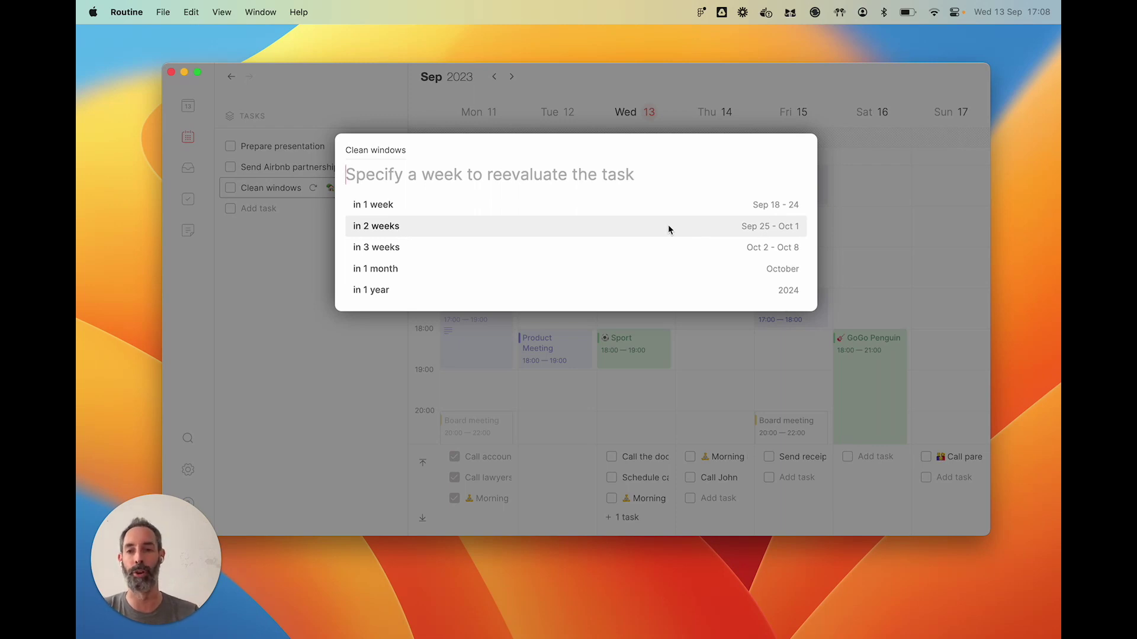
pyautogui.press('Return')
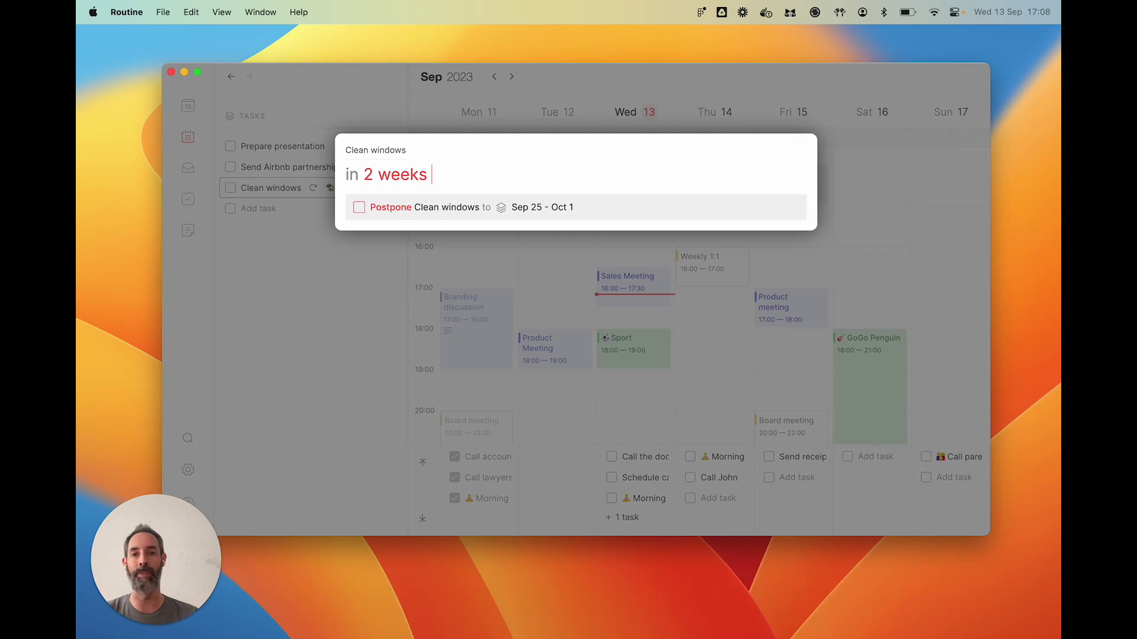
pyautogui.press('Return')
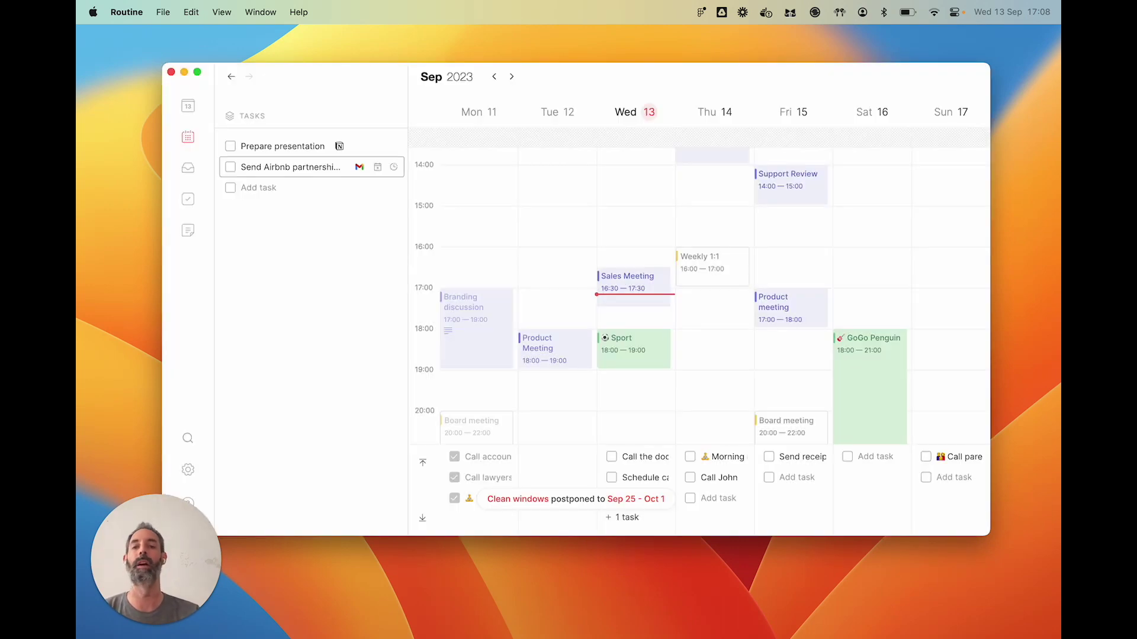
pyautogui.click(313, 290)
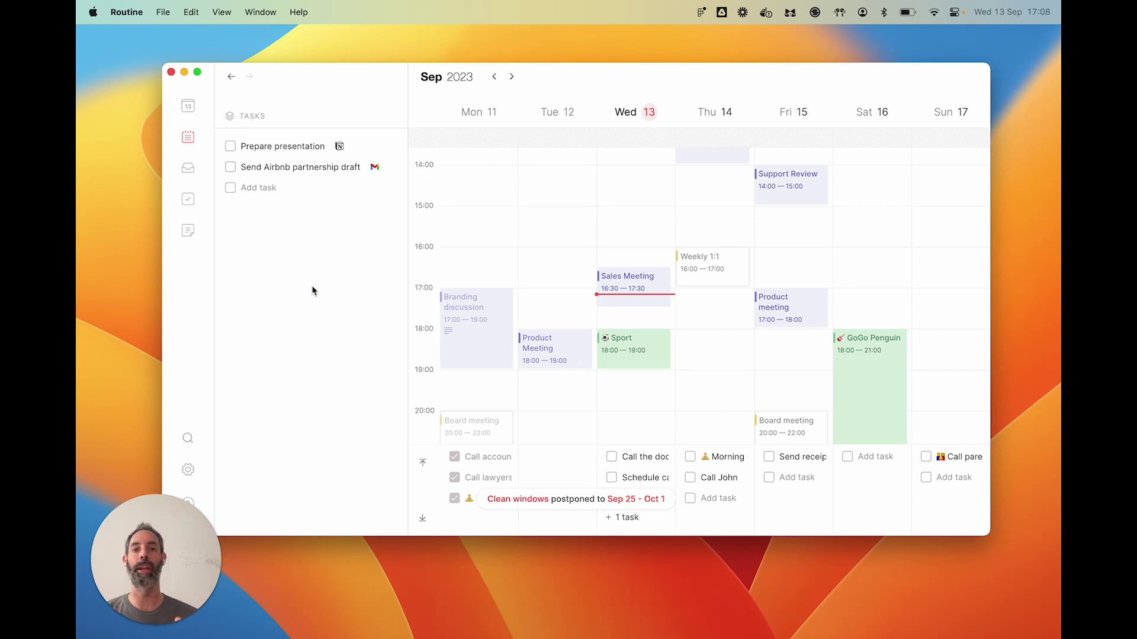
# Place Prepare presentation on Thursday 14 at 18:00 and extend it to 20:00.
pyautogui.click(285, 154)
pyautogui.moveTo(286, 147); pyautogui.dragTo(715, 337)
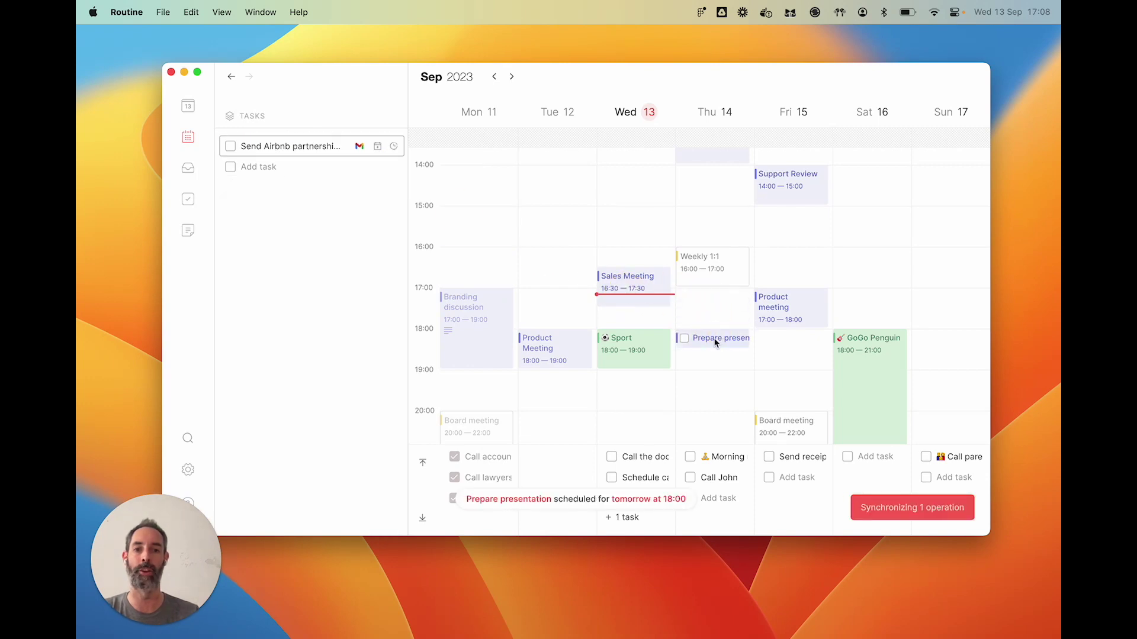
pyautogui.moveTo(718, 404); pyautogui.dragTo(720, 403)
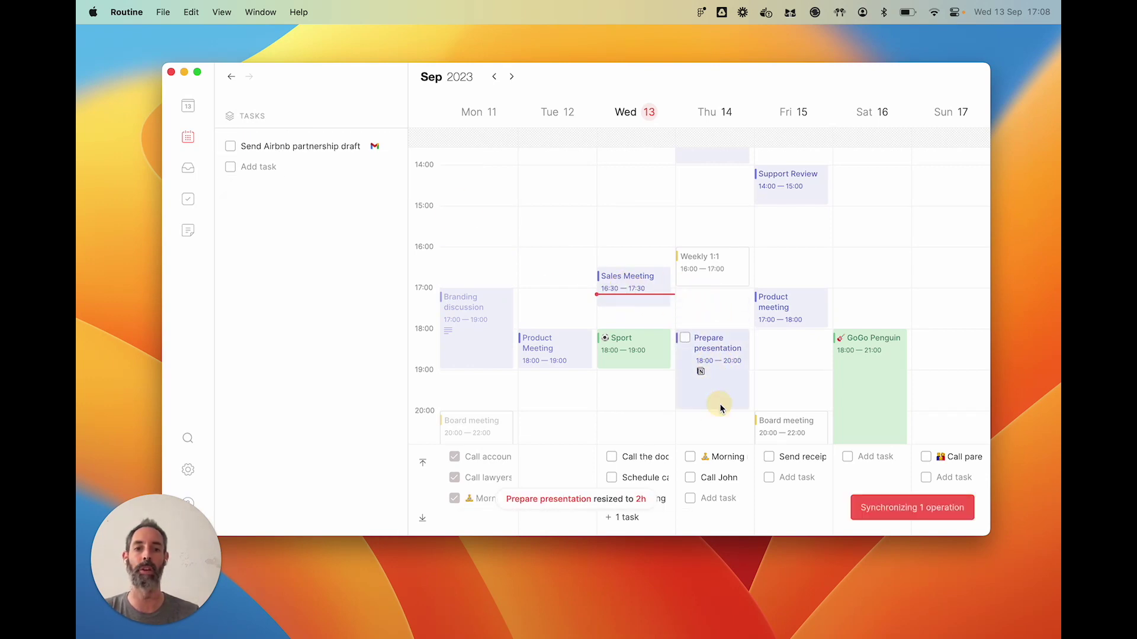
pyautogui.scroll(-2, 606, 415)
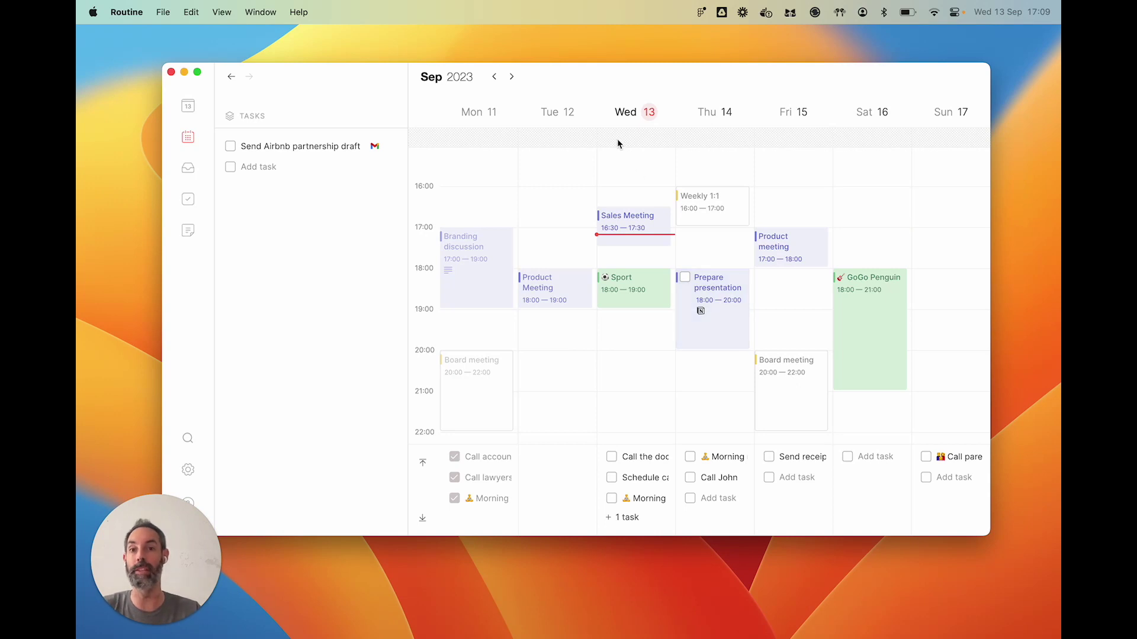
pyautogui.click(445, 78)
pyautogui.click(445, 77)
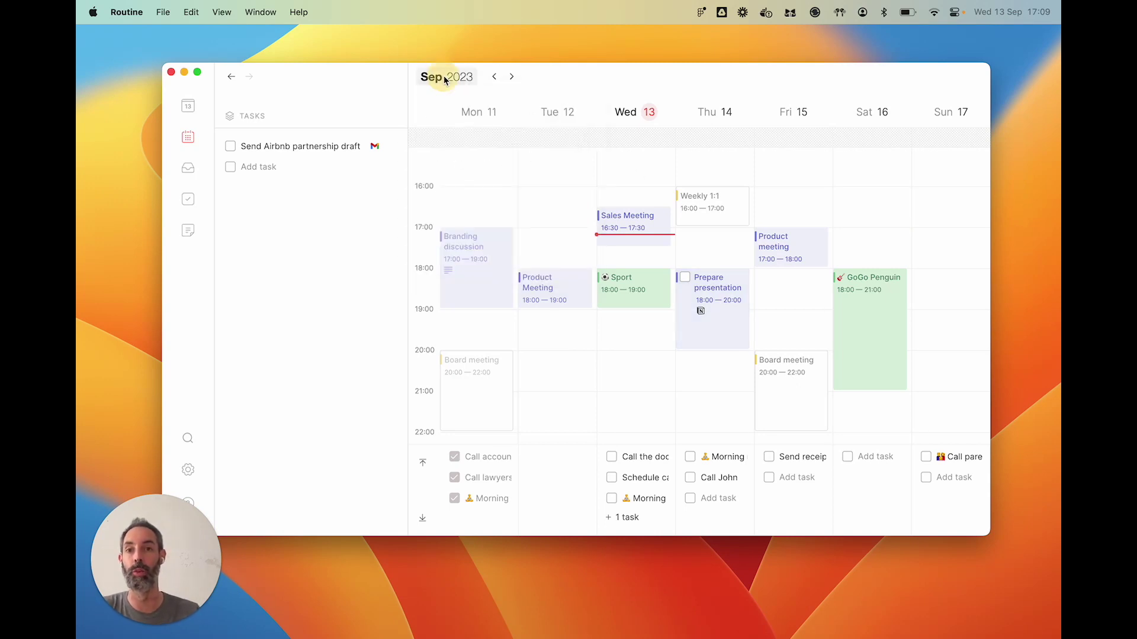
pyautogui.click(511, 77)
pyautogui.click(512, 77)
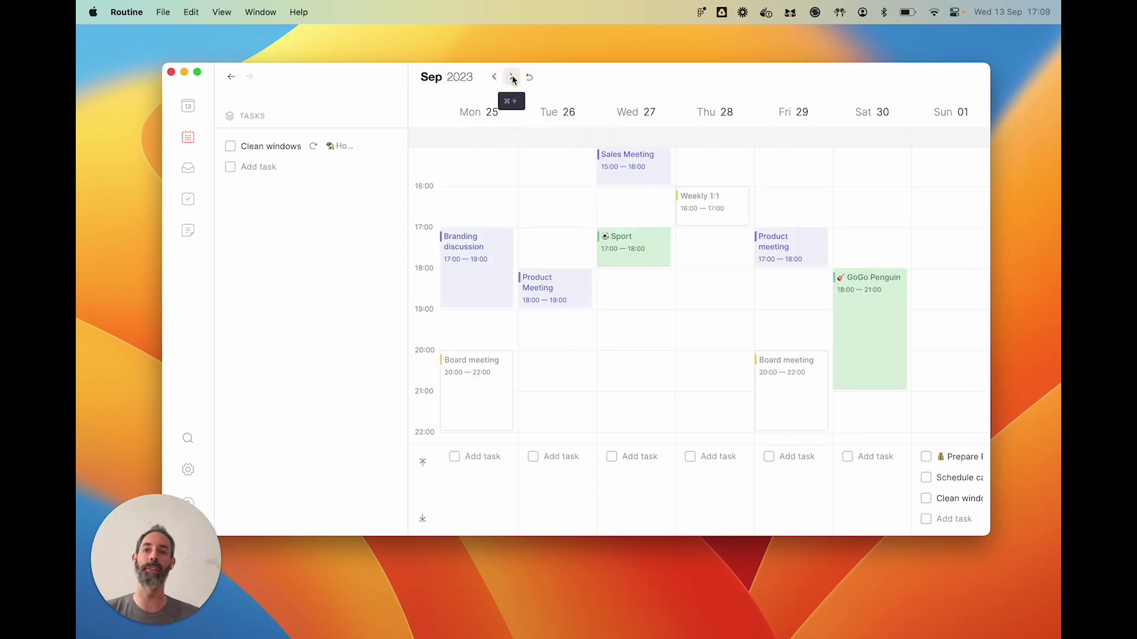
pyautogui.click(269, 145)
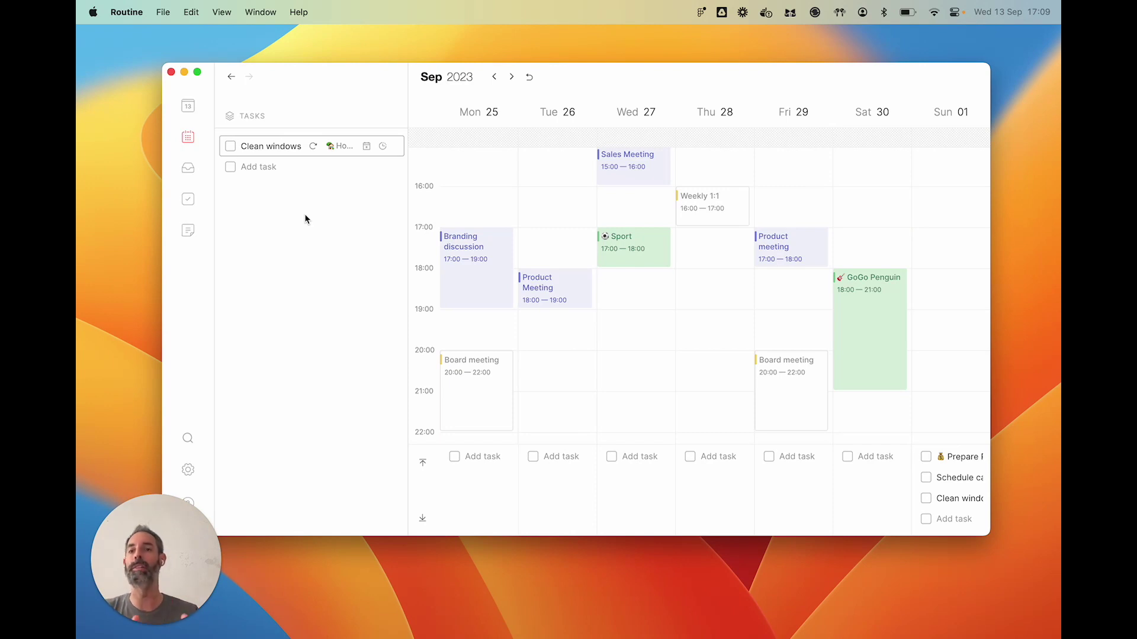
pyautogui.click(529, 78)
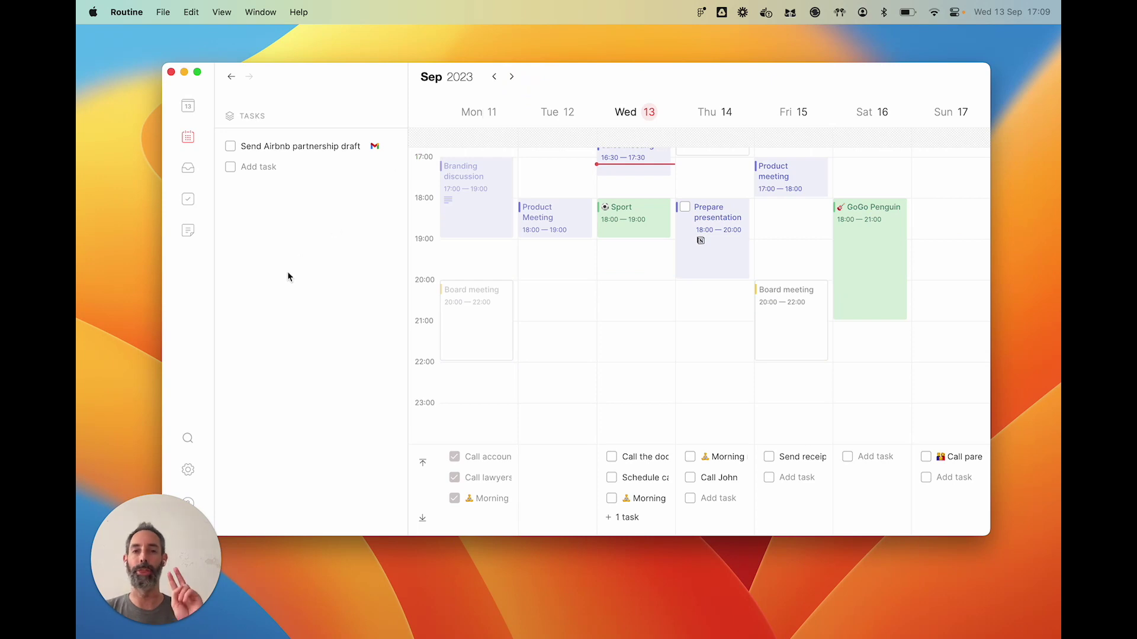
pyautogui.scroll(2, 615, 283)
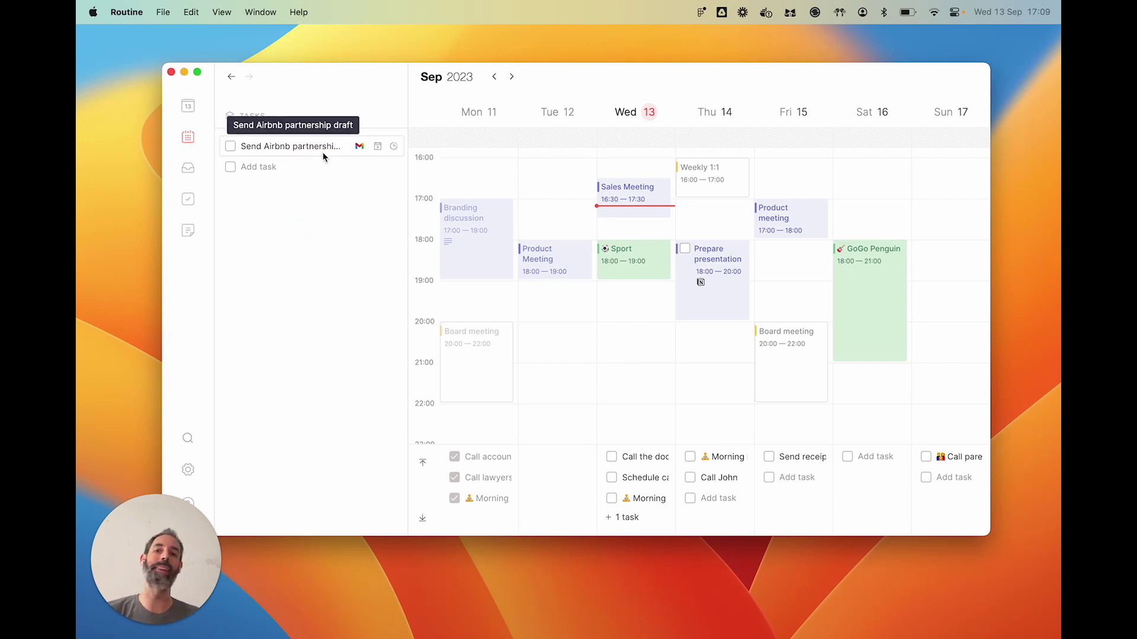
pyautogui.click(510, 78)
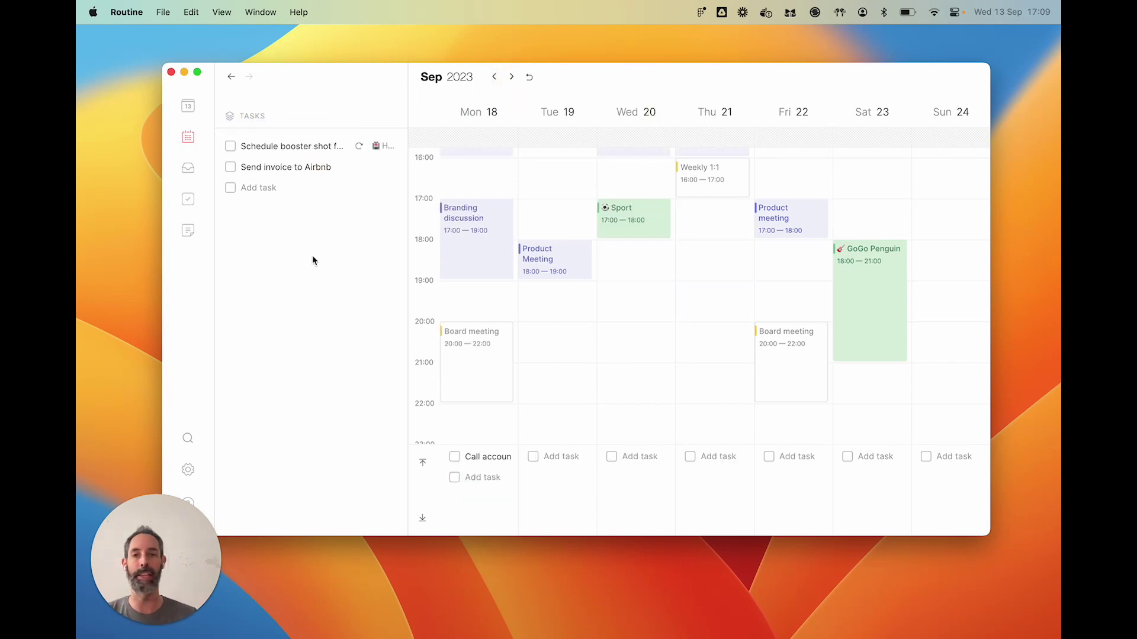
pyautogui.click(528, 77)
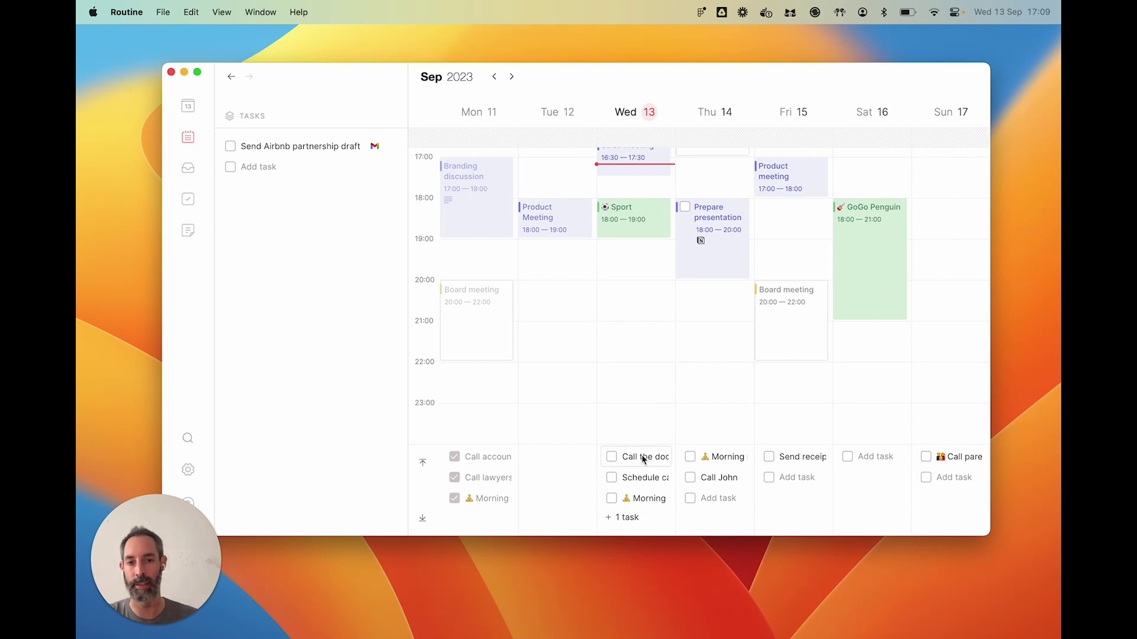
# Open and close quick capture, then show the Wednesday 13 Today agenda.
pyautogui.hotkey('ctrl', 'space')
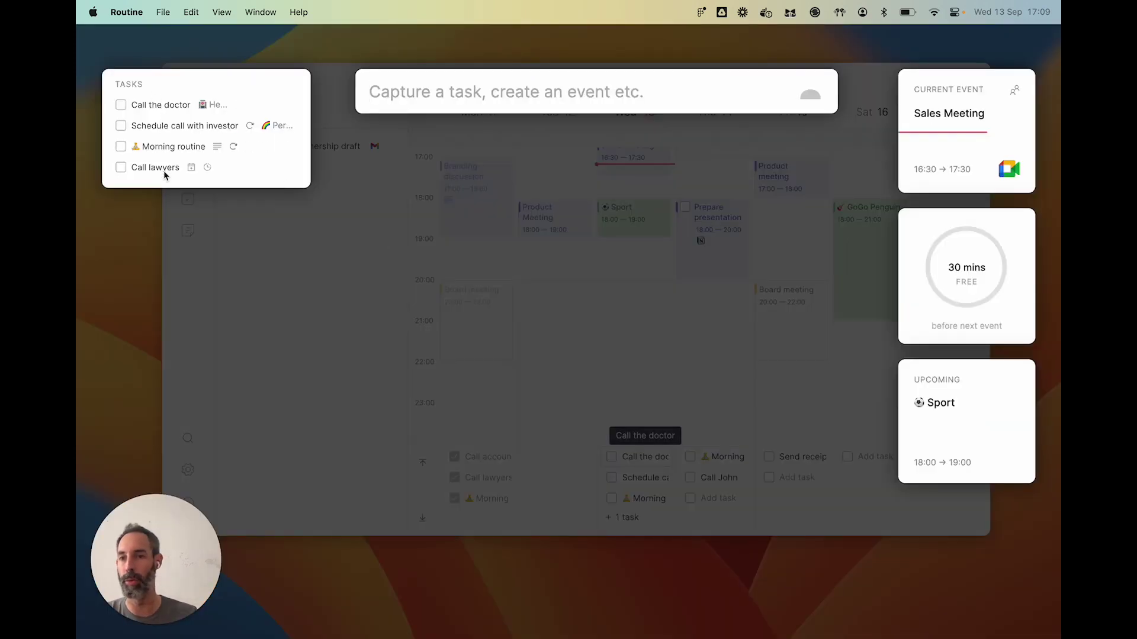
pyautogui.click(256, 328)
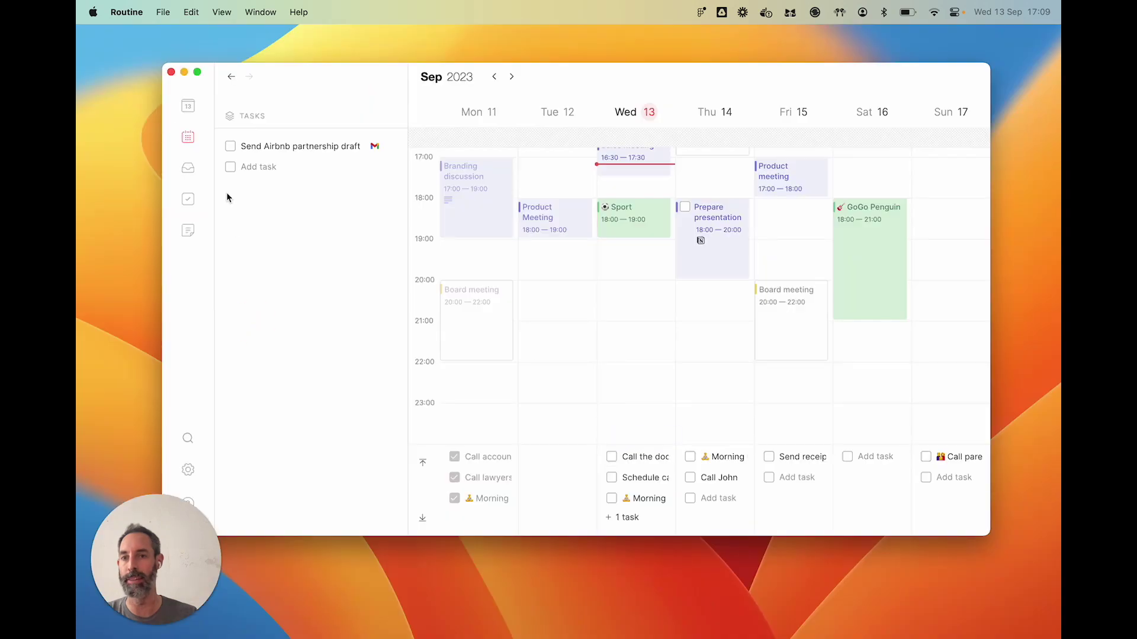
pyautogui.click(188, 106)
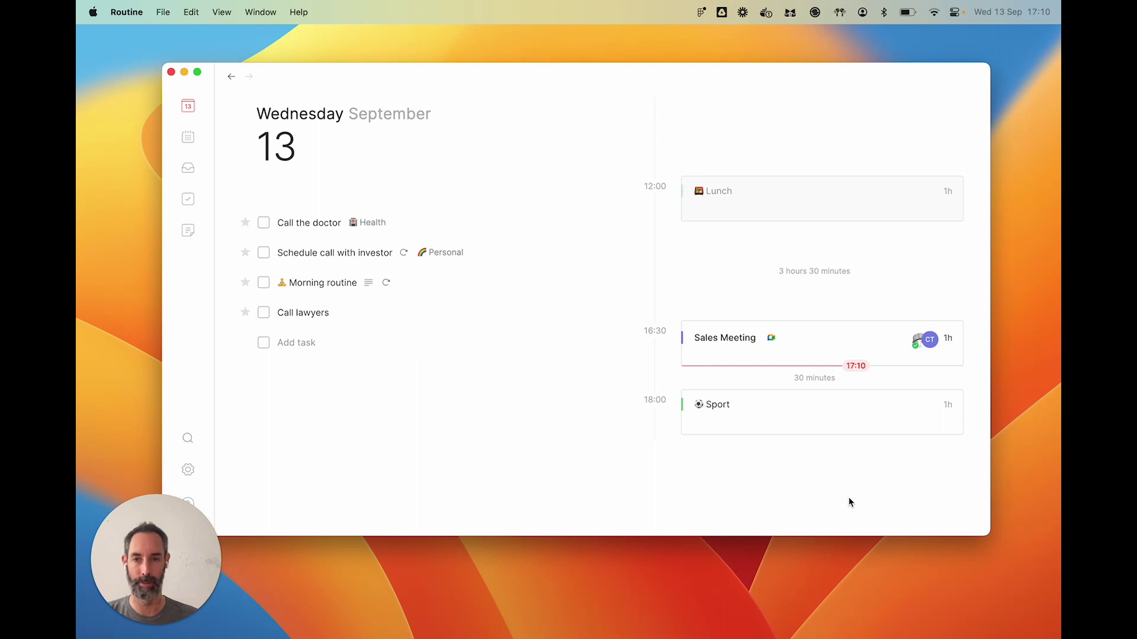
# Step forward to Thursday 14's agenda, then back to today's.
pyautogui.click(290, 188)
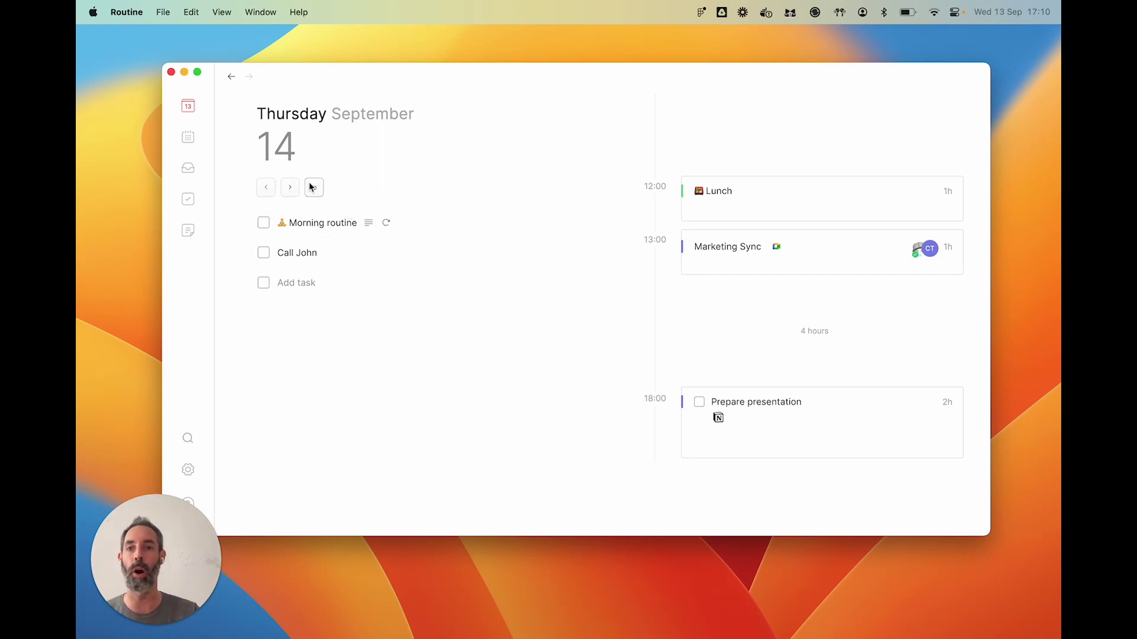
pyautogui.click(311, 187)
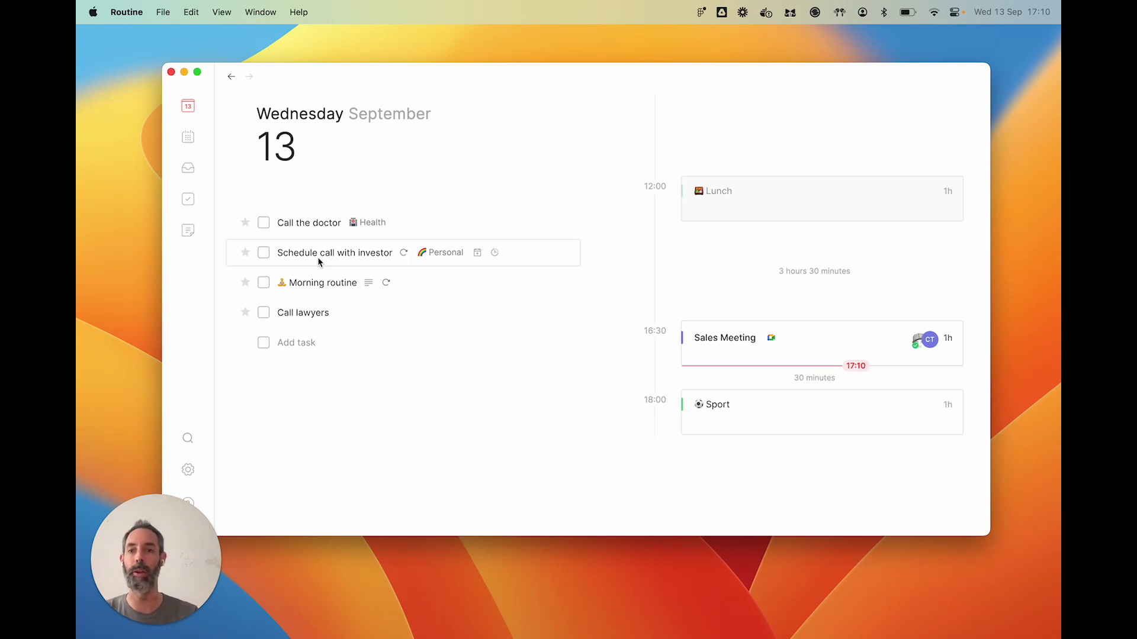
# Return to the Sep 11–17 week calendar view.
pyautogui.click(188, 139)
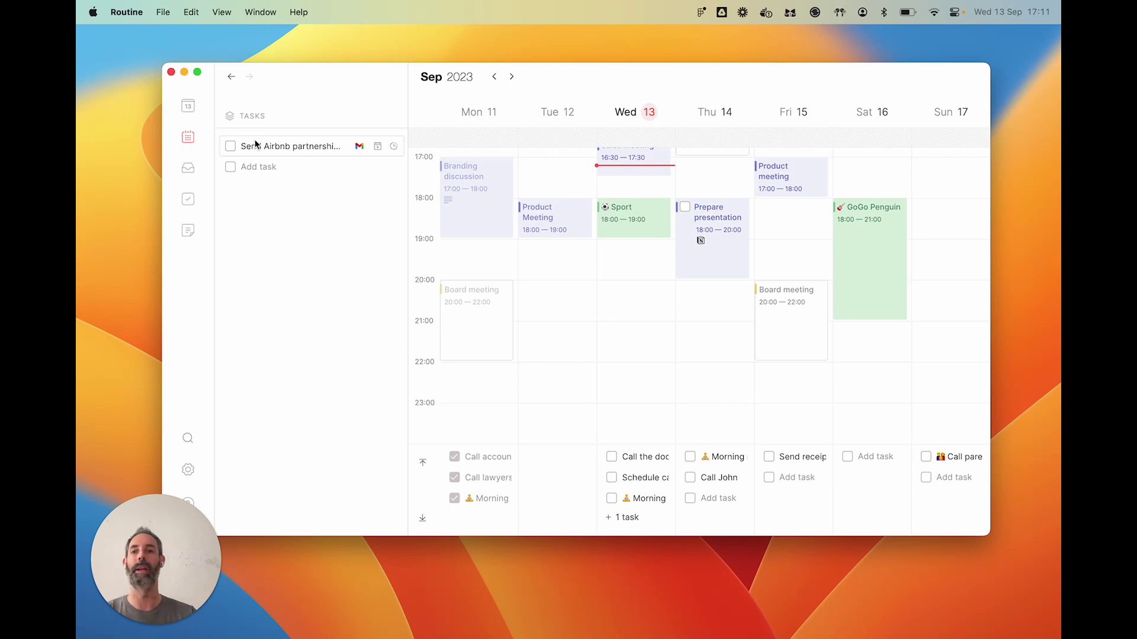
pyautogui.click(189, 107)
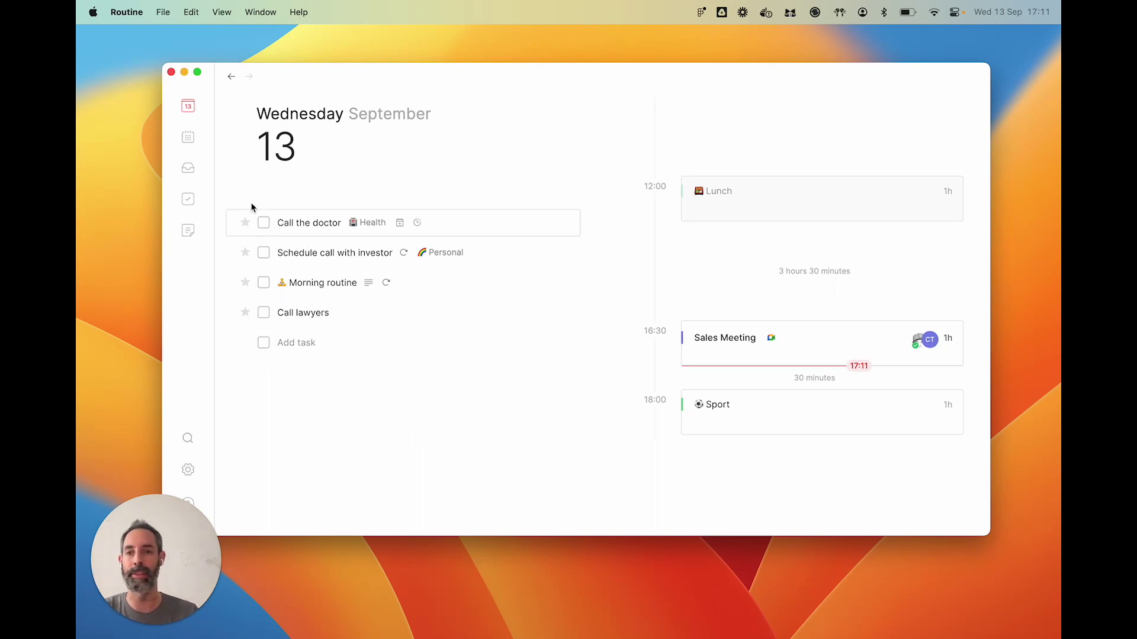
pyautogui.click(191, 140)
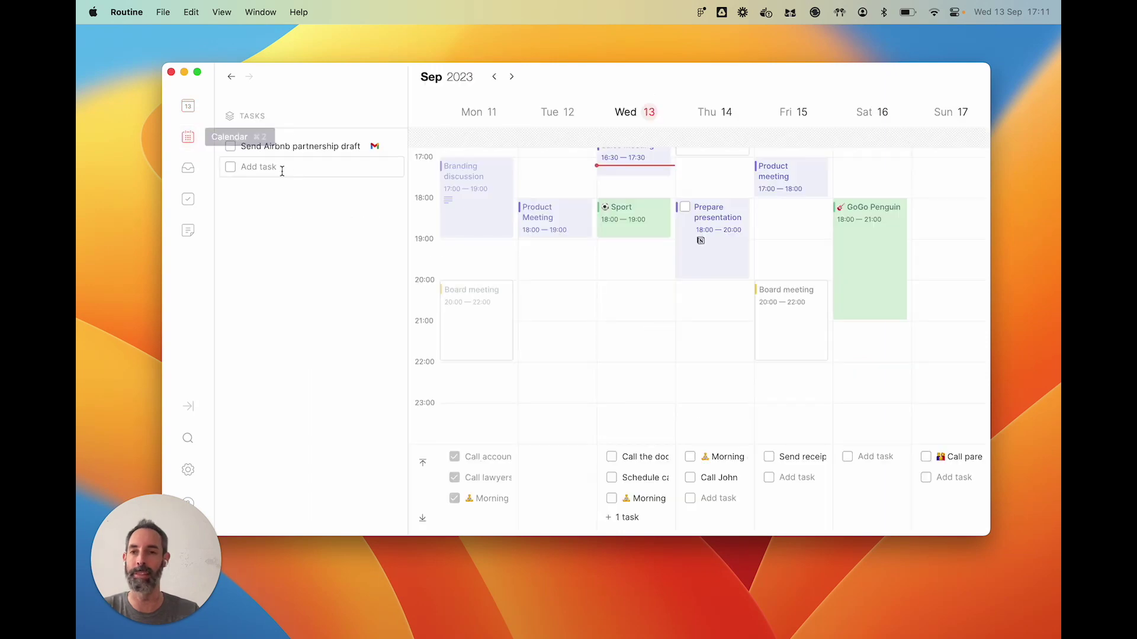